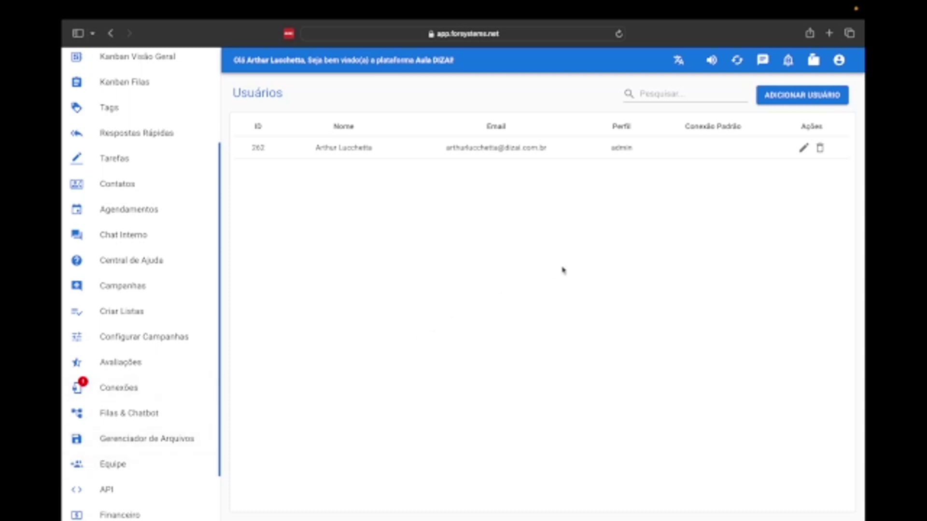
- Highlight the existing admin account's email, profile and name in the users table
{"action": "triple_click", "coordinate": [482, 150]}
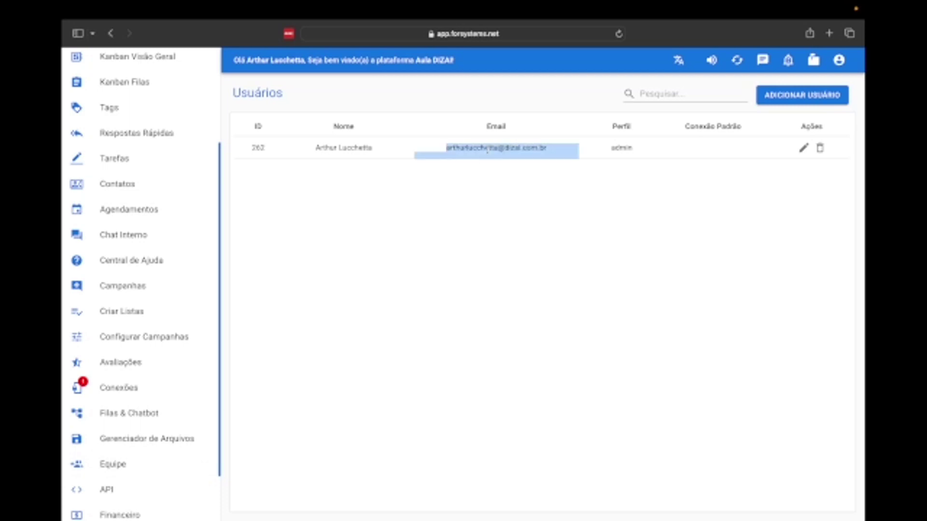
{"action": "double_click", "coordinate": [624, 146]}
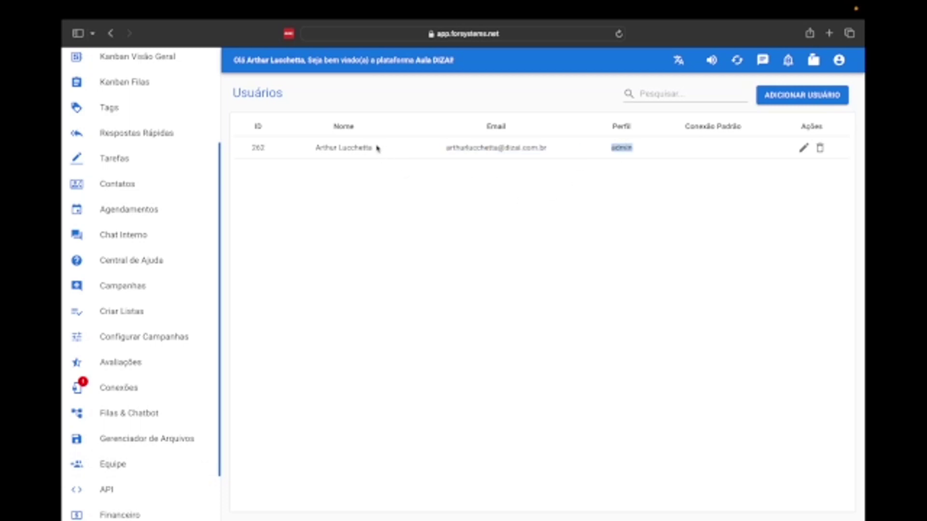
{"action": "double_click", "coordinate": [353, 155]}
{"action": "left_click", "coordinate": [491, 226]}
- Start a new user and enter the user's first name and a password
{"action": "left_click", "coordinate": [791, 98]}
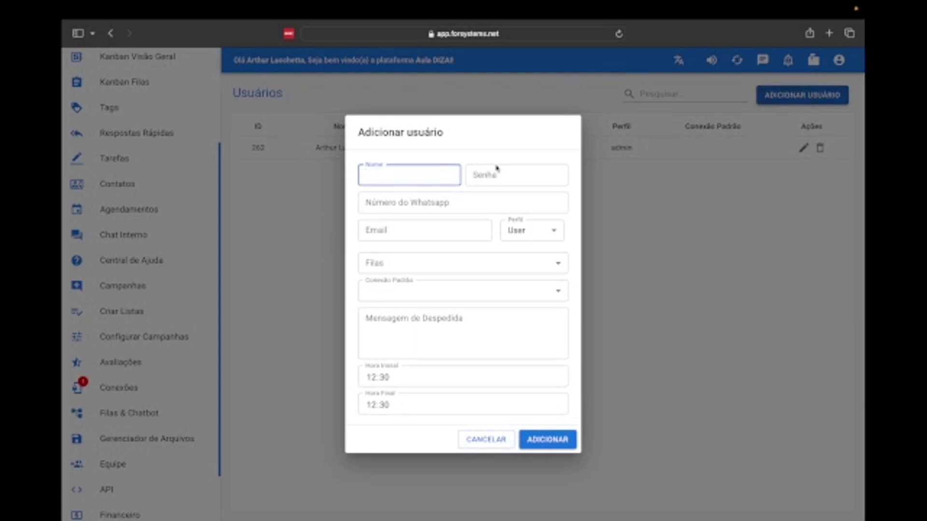
{"action": "left_click", "coordinate": [392, 176]}
{"action": "type", "text": "G"}
{"action": "type", "text": "abi"}
{"action": "type", "text": "riel"}
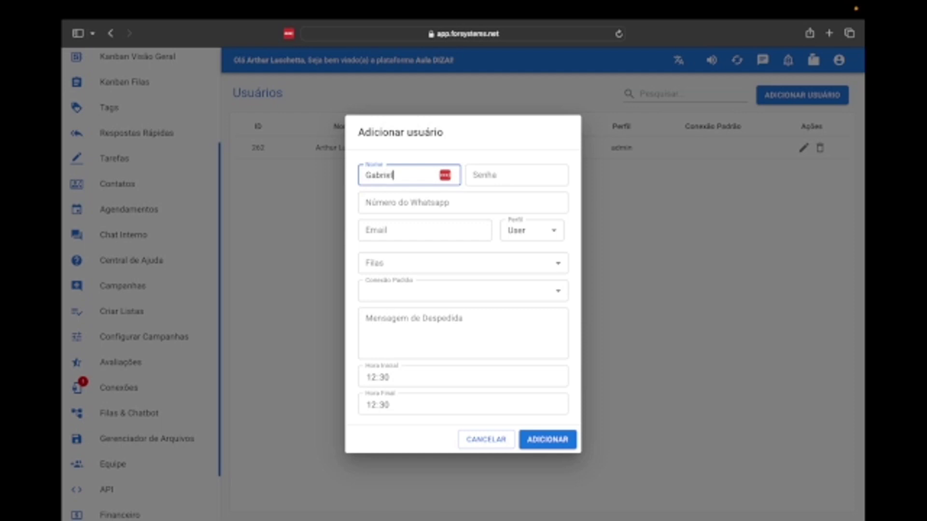
{"action": "left_click", "coordinate": [507, 175]}
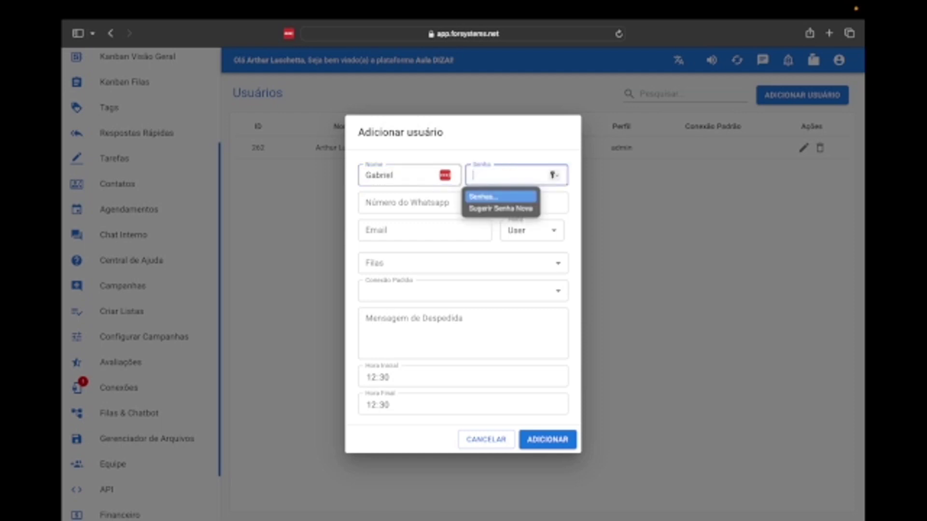
{"action": "type", "text": "********"}
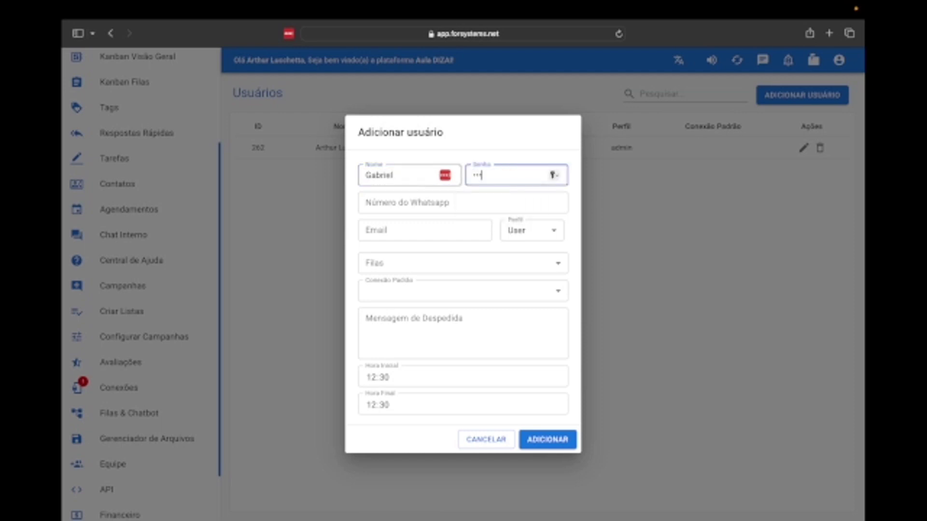
{"action": "type", "text": "*"}
{"action": "key", "text": "Tab"}
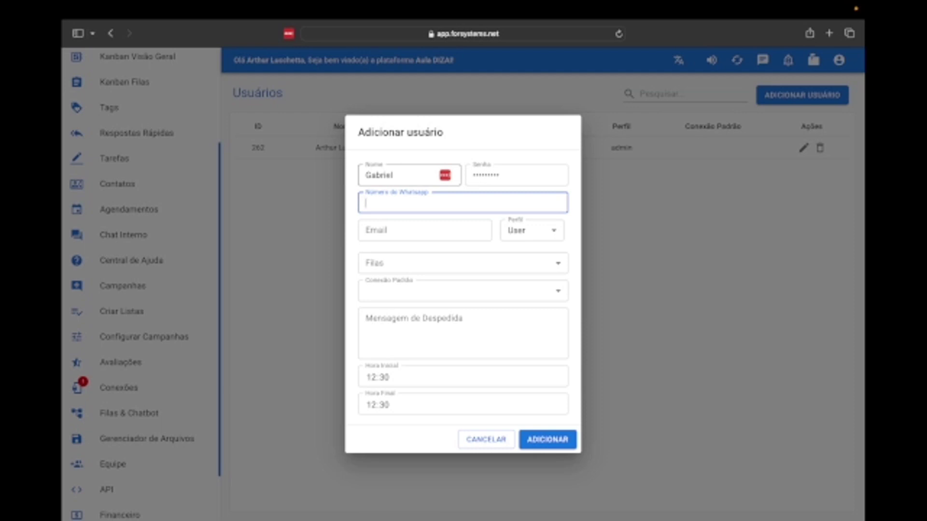
- Enter the new user's WhatsApp number and e-mail address
{"action": "left_click", "coordinate": [428, 234]}
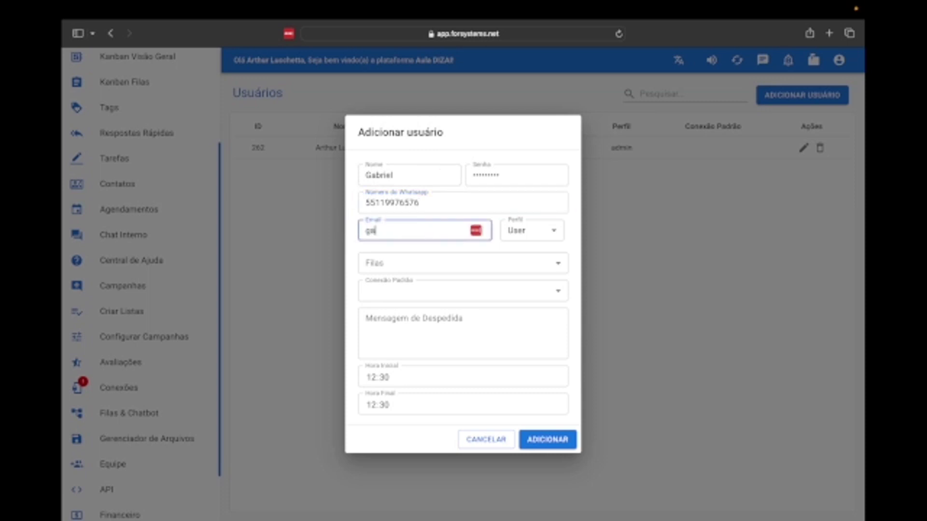
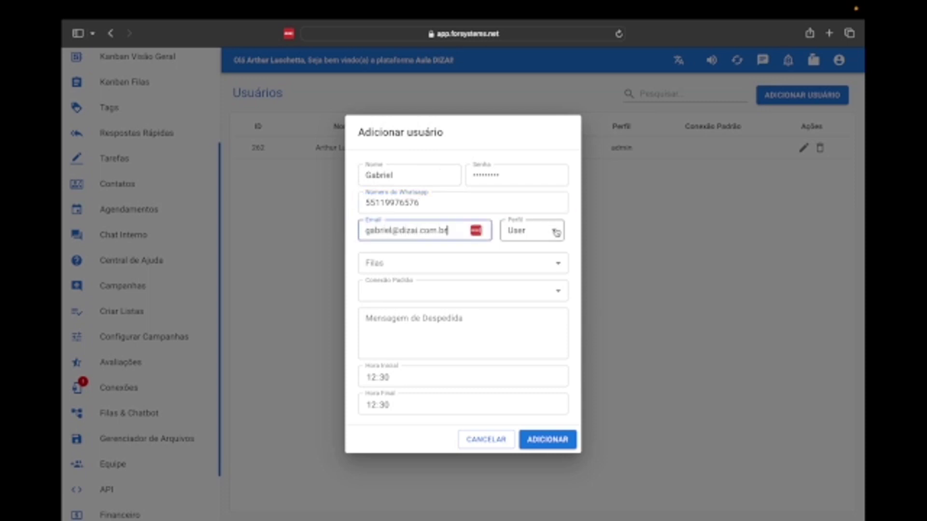
{"action": "left_click", "coordinate": [556, 233]}
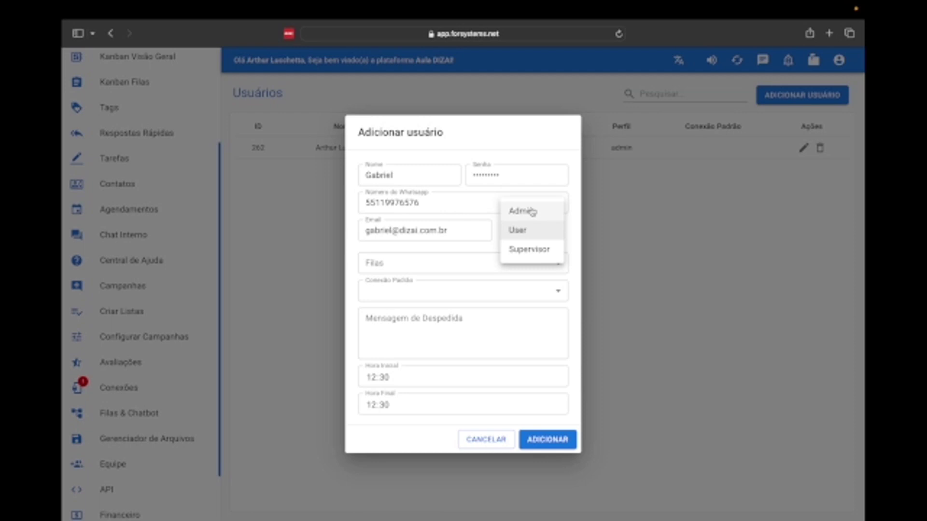
- Give the user the User profile and the queues Falar com o RH and Falar com o Financeiro
{"action": "left_click", "coordinate": [534, 236]}
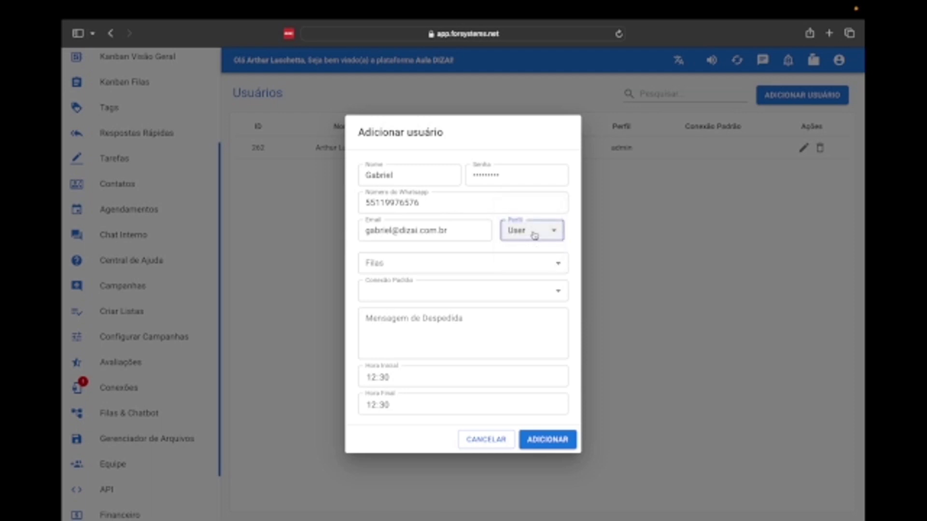
{"action": "left_click", "coordinate": [476, 270]}
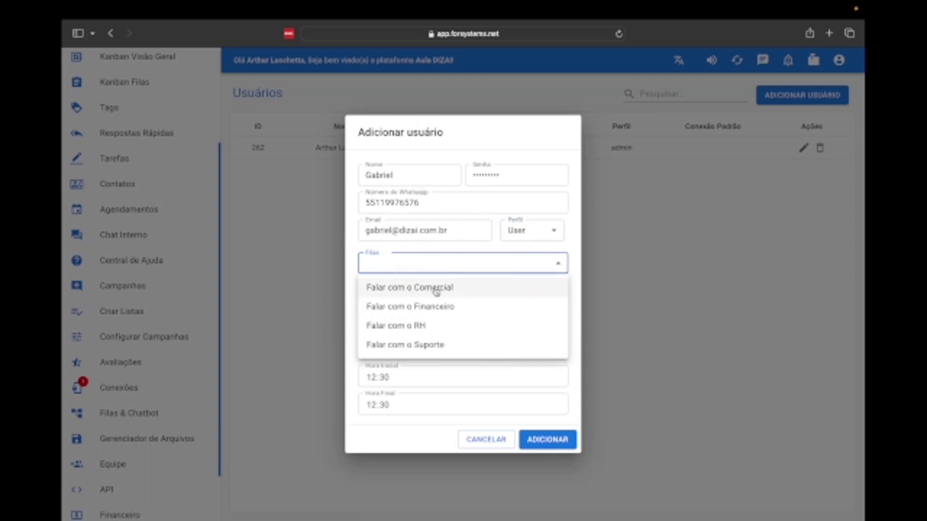
{"action": "left_click", "coordinate": [423, 326]}
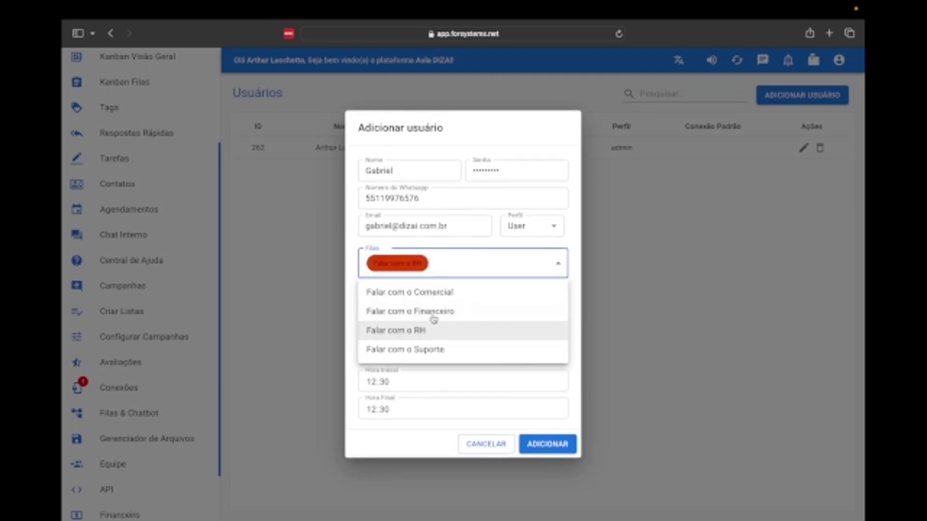
{"action": "left_click", "coordinate": [434, 313]}
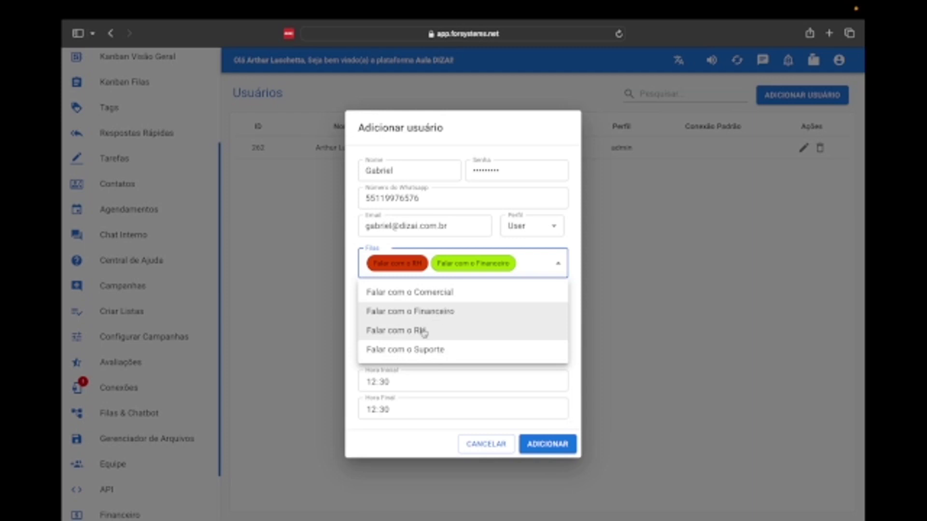
{"action": "left_click", "coordinate": [354, 269]}
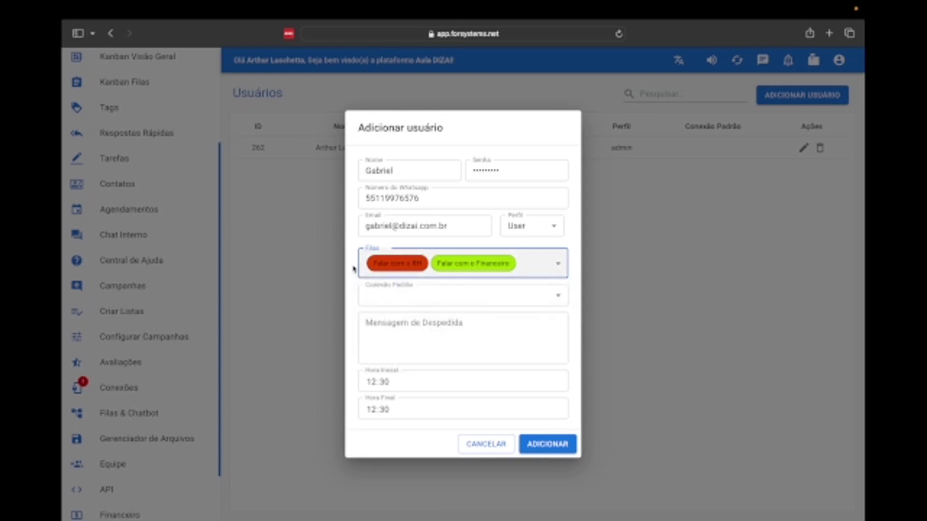
- Set the default connection to Dizai-Principal and save the user, now listed as ID 263
{"action": "left_click", "coordinate": [419, 296]}
{"action": "left_click", "coordinate": [414, 315]}
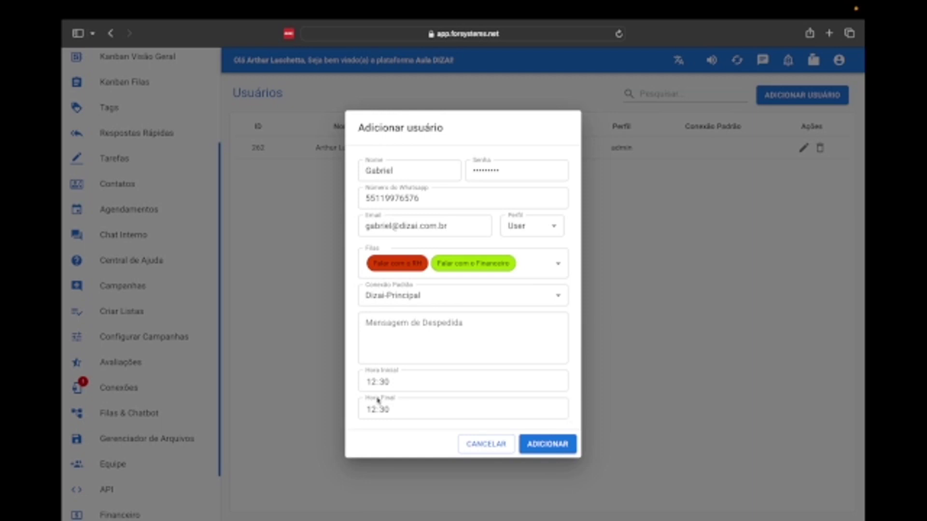
{"action": "left_click", "coordinate": [549, 445]}
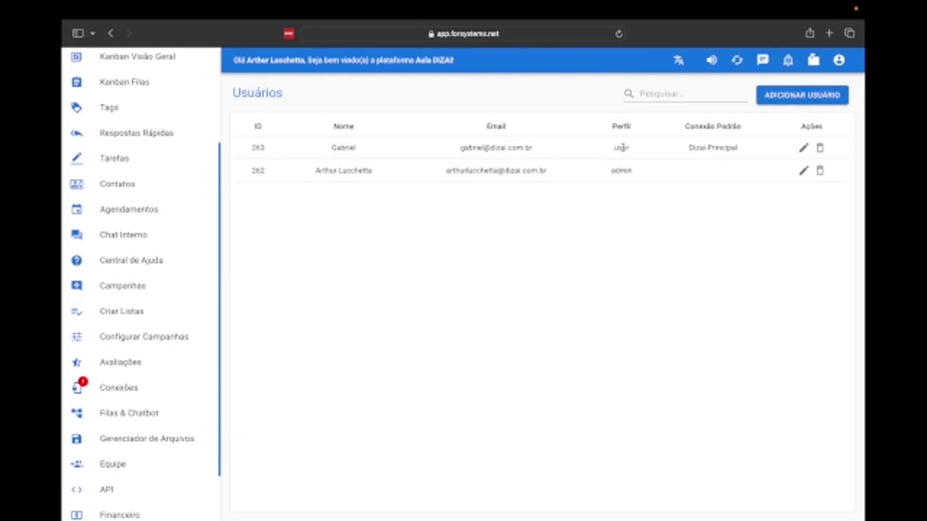
- Start another user and enter the second user's name, a password and e-mail address
{"action": "left_click", "coordinate": [805, 99]}
{"action": "type", "text": "Ma"}
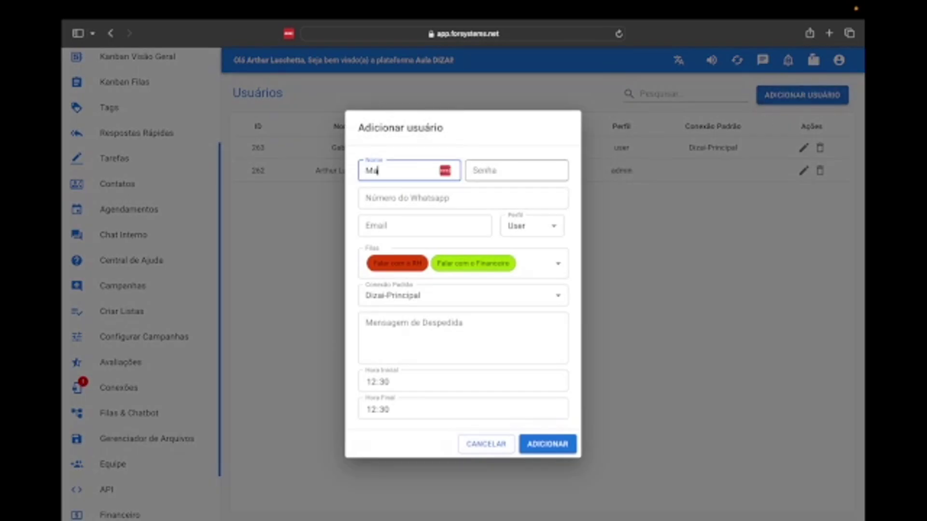
{"action": "type", "text": "ria"}
{"action": "left_click", "coordinate": [529, 173]}
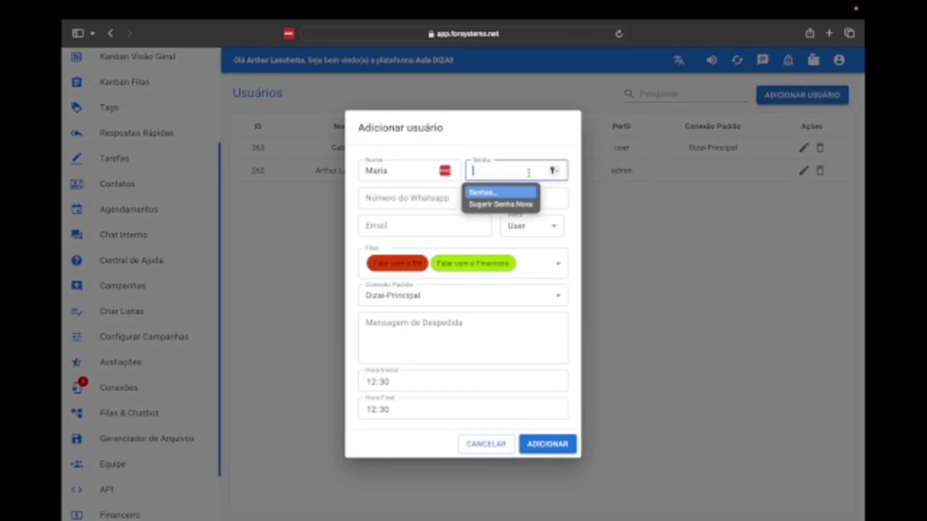
{"action": "type", "text": "1234567890"}
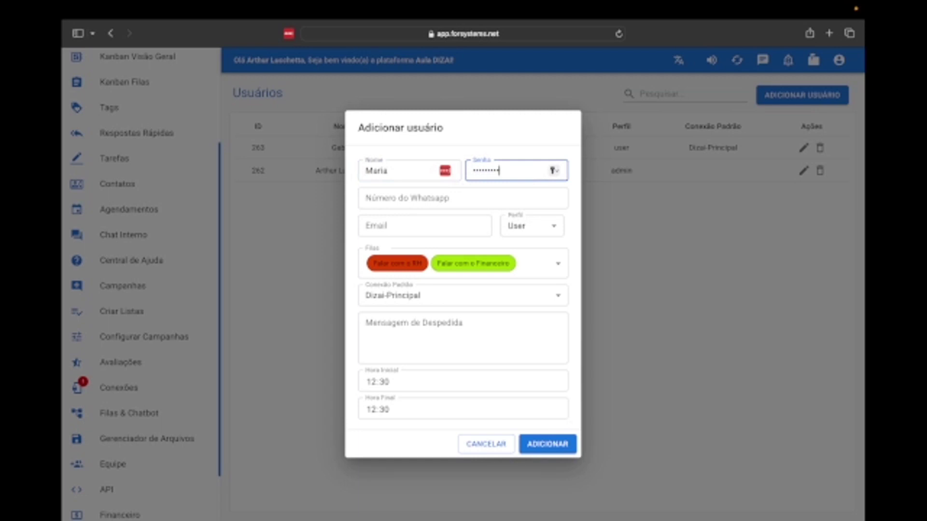
{"action": "left_click", "coordinate": [450, 232]}
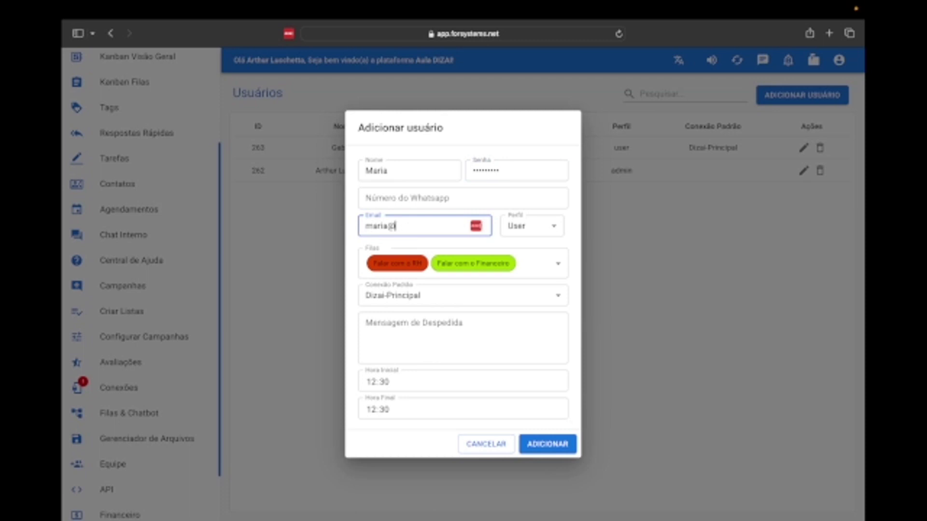
- Keep profile User, swap queues to Falar com o Comercial and Falar com o Suporte, and save
{"action": "left_click", "coordinate": [531, 227]}
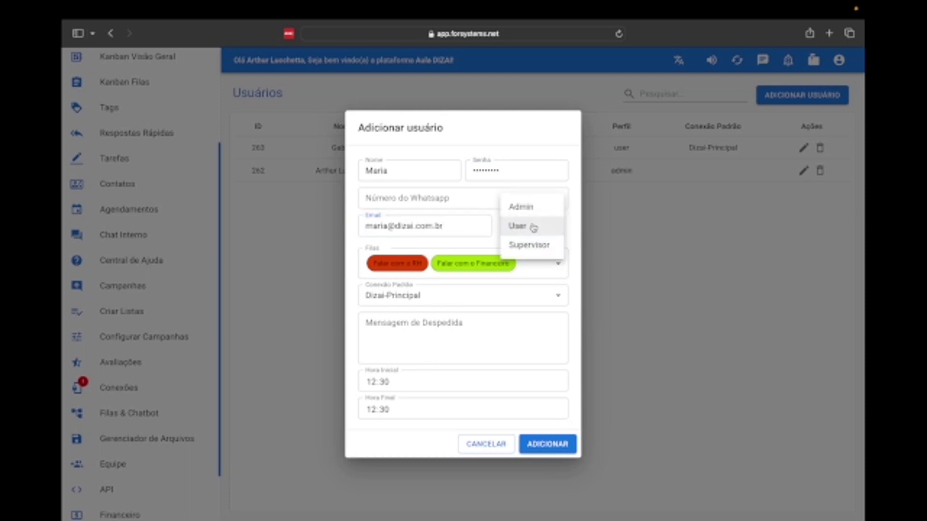
{"action": "left_click", "coordinate": [524, 227]}
{"action": "left_click", "coordinate": [555, 263]}
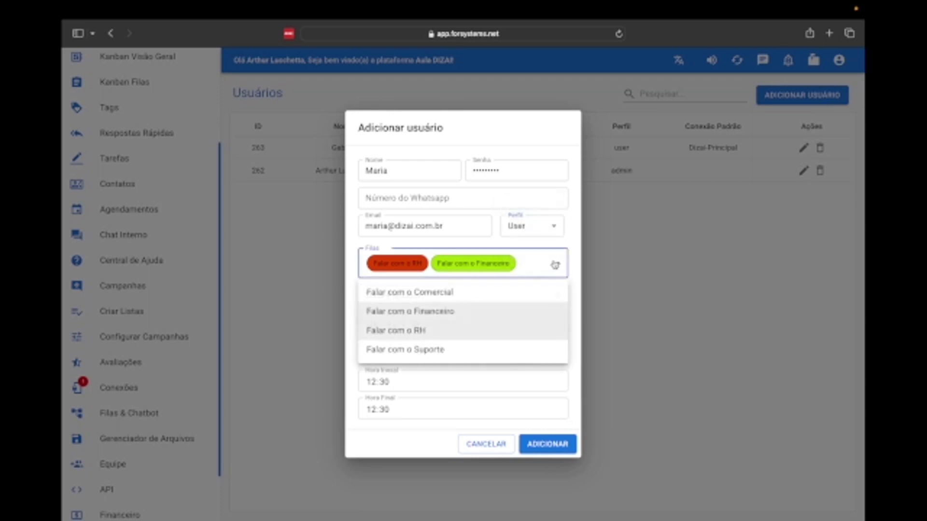
{"action": "left_click", "coordinate": [434, 313]}
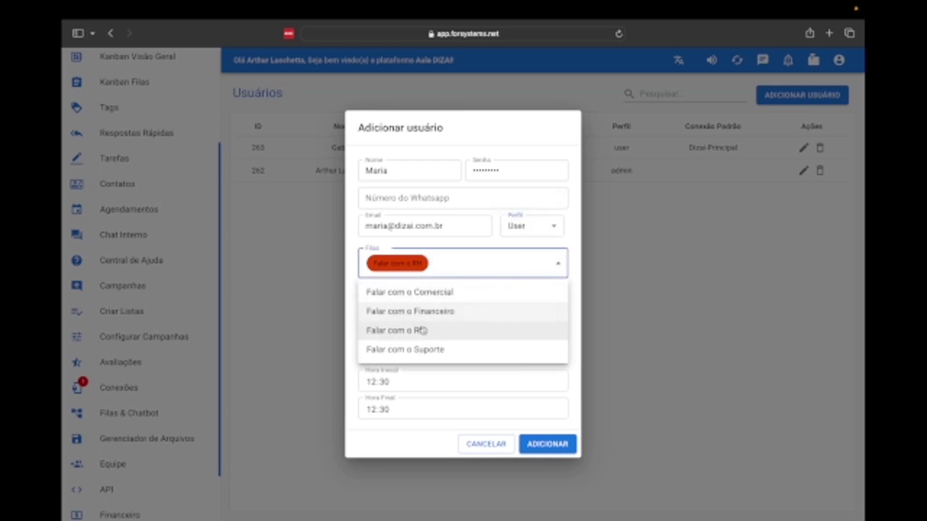
{"action": "left_click", "coordinate": [422, 331]}
{"action": "left_click", "coordinate": [440, 288]}
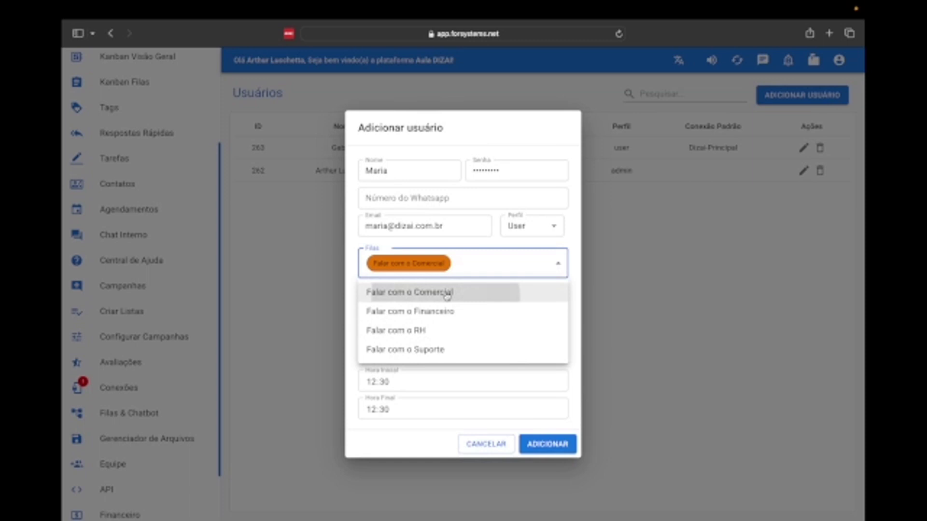
{"action": "left_click", "coordinate": [430, 351]}
{"action": "left_click", "coordinate": [353, 247]}
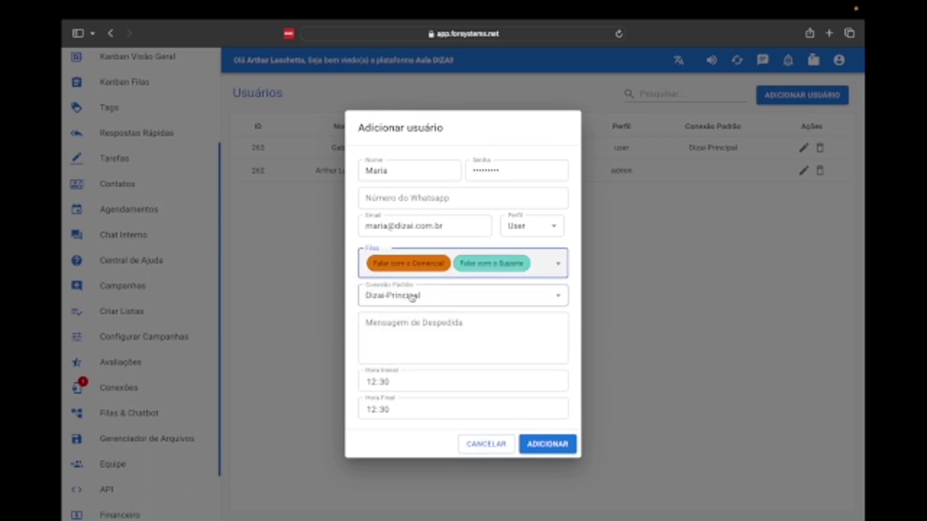
{"action": "left_click", "coordinate": [546, 444]}
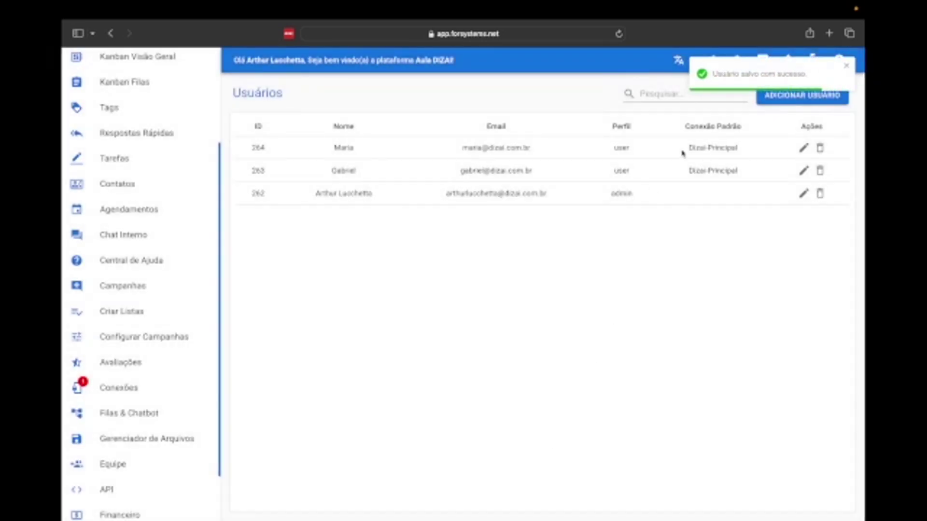
- Highlight the admin account's name and open it in the Editar usuário form
{"action": "double_click", "coordinate": [358, 193]}
{"action": "left_click", "coordinate": [358, 193]}
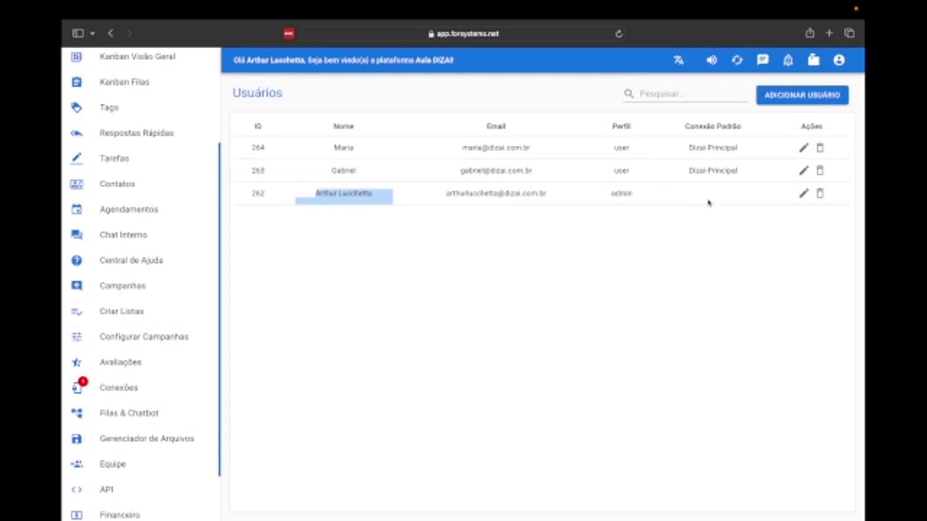
{"action": "left_click", "coordinate": [804, 194]}
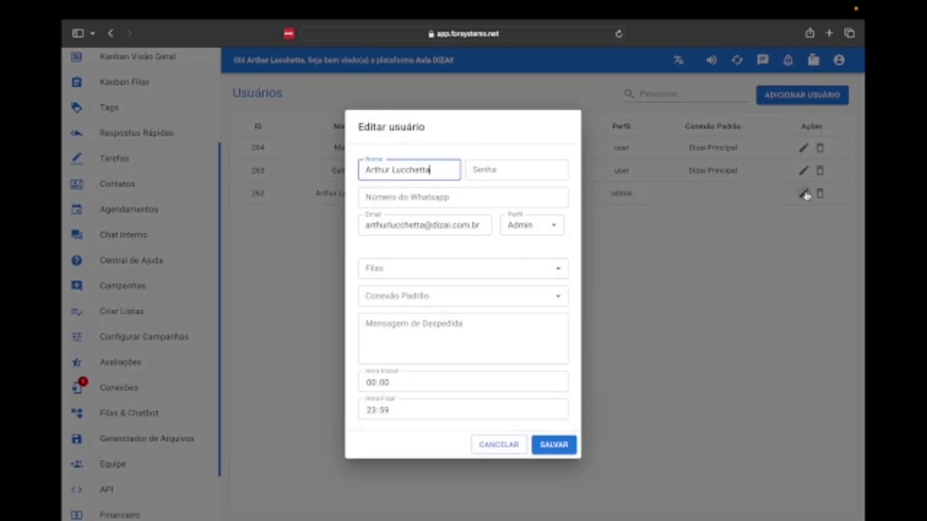
- Assign the admin all four queues: Comercial, Financeiro, RH and Suporte
{"action": "left_click", "coordinate": [471, 277]}
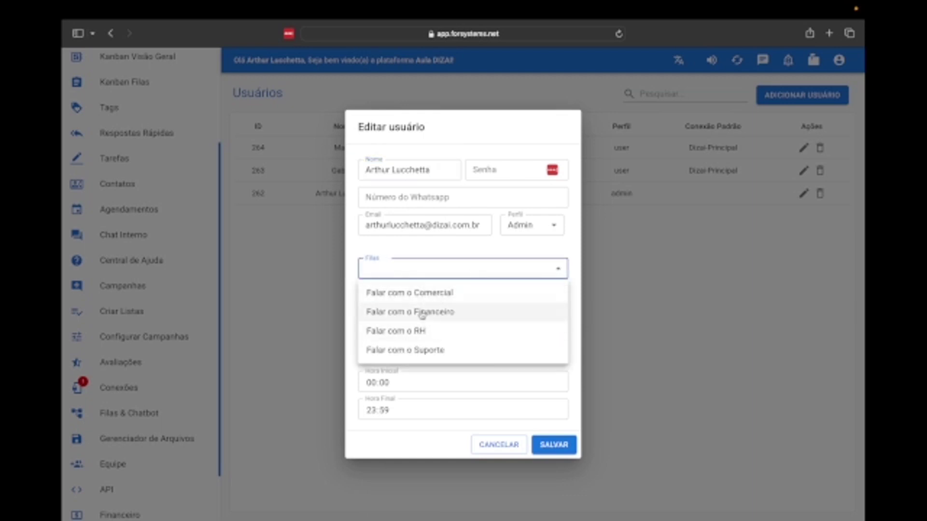
{"action": "left_click", "coordinate": [401, 293]}
{"action": "left_click", "coordinate": [427, 316]}
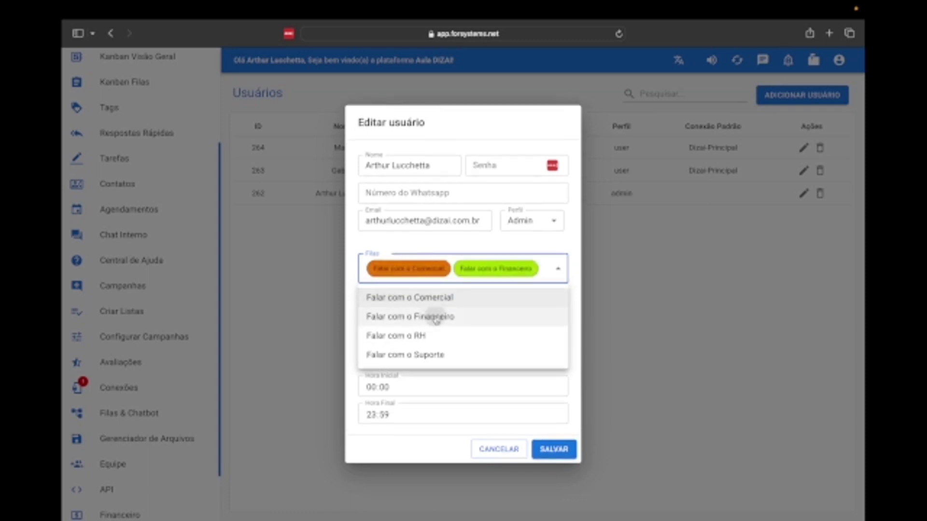
{"action": "left_click", "coordinate": [425, 337]}
{"action": "left_click", "coordinate": [432, 365]}
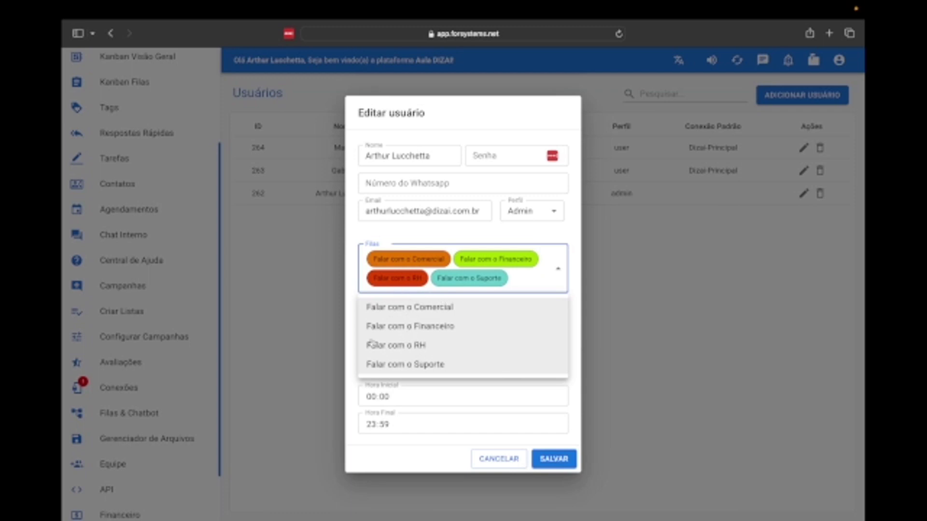
{"action": "left_click", "coordinate": [352, 269]}
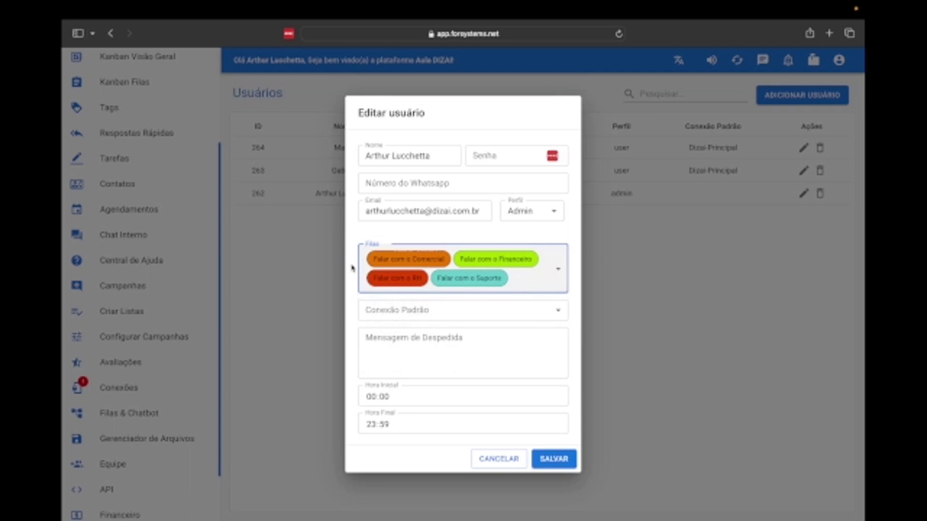
- Set the admin's default connection to Dizai-Principal and save
{"action": "left_click", "coordinate": [471, 314]}
{"action": "left_click", "coordinate": [431, 331]}
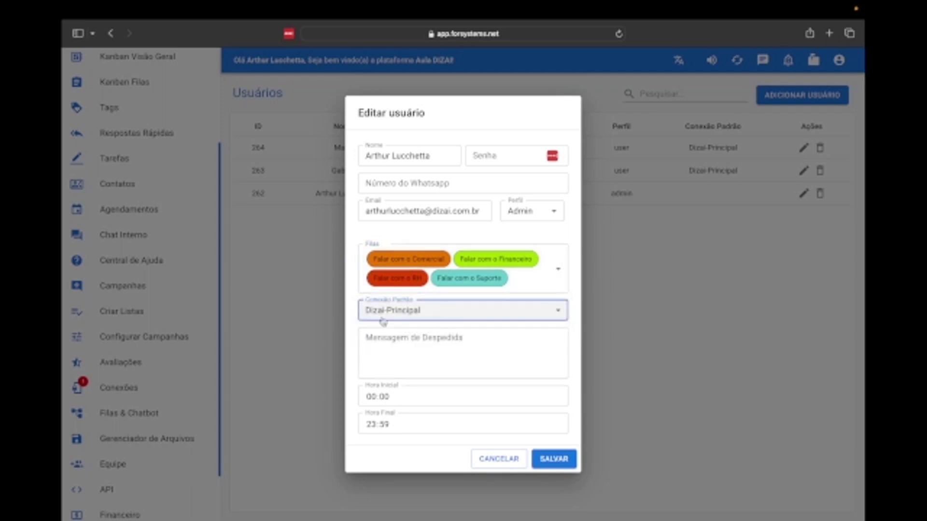
{"action": "left_click", "coordinate": [555, 460]}
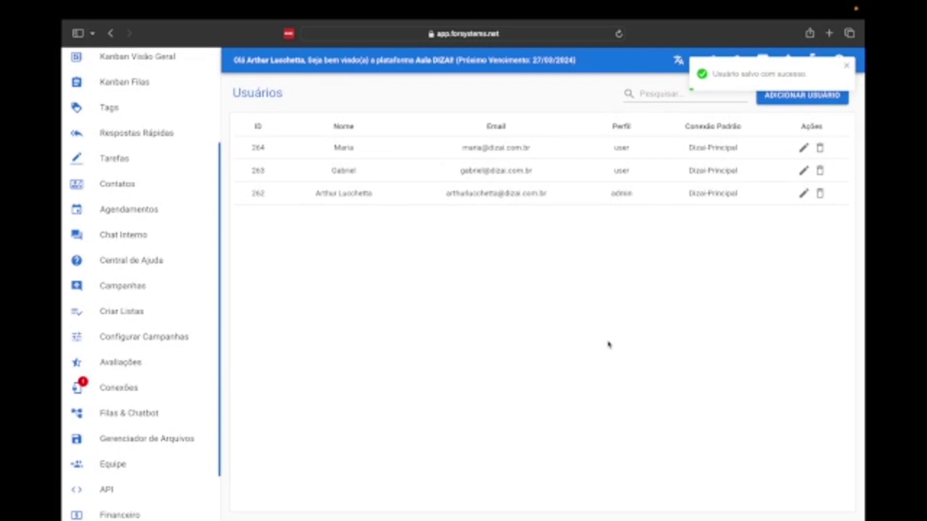
- Change the first listed user's working hours to 00:00–23:59 and save
{"action": "left_click", "coordinate": [804, 149]}
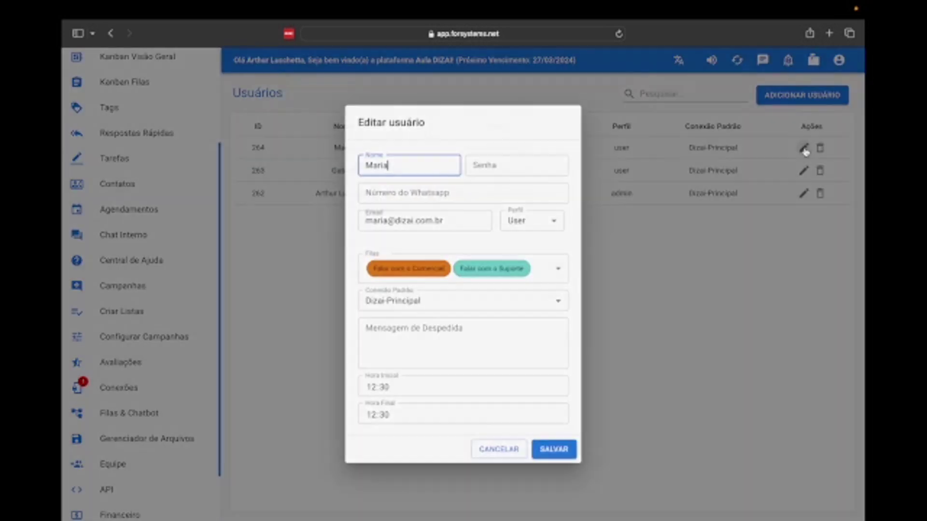
{"action": "left_click", "coordinate": [412, 388]}
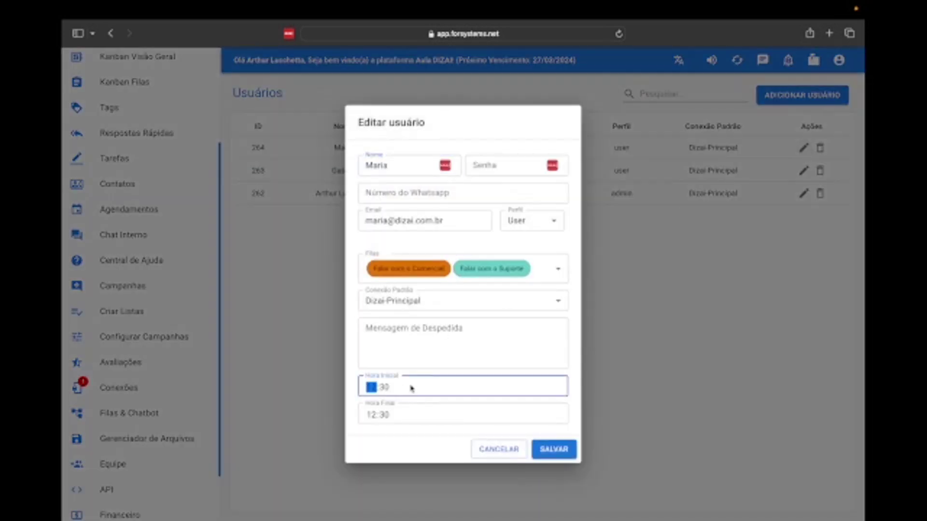
{"action": "left_click", "coordinate": [385, 391]}
{"action": "left_click", "coordinate": [371, 389]}
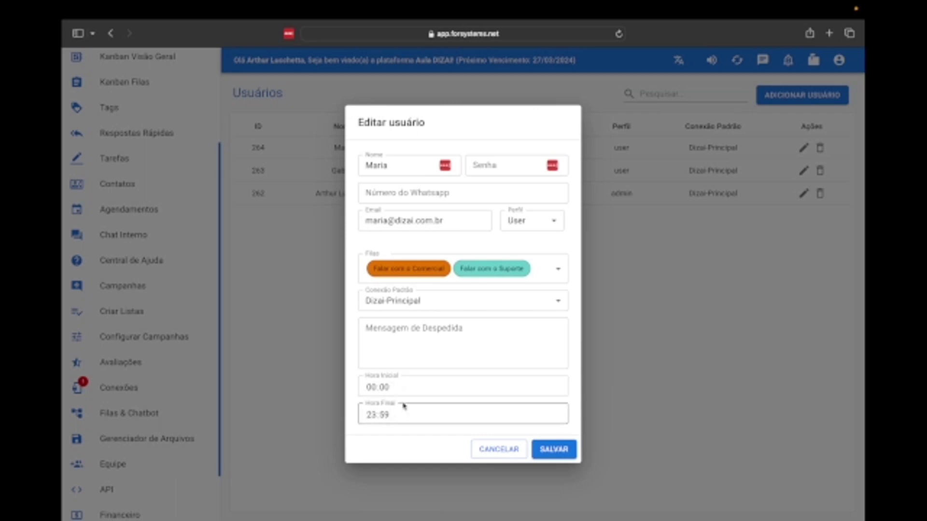
{"action": "left_click", "coordinate": [550, 449]}
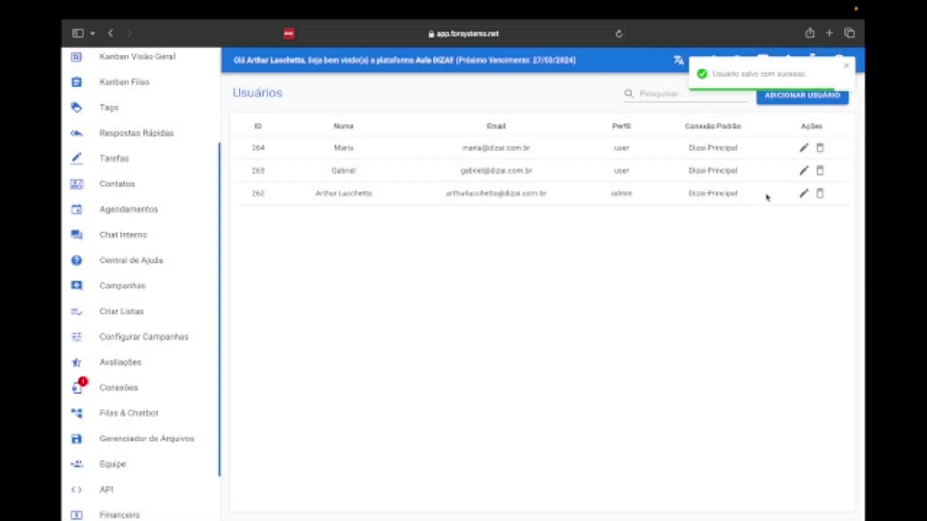
{"action": "left_click", "coordinate": [803, 171]}
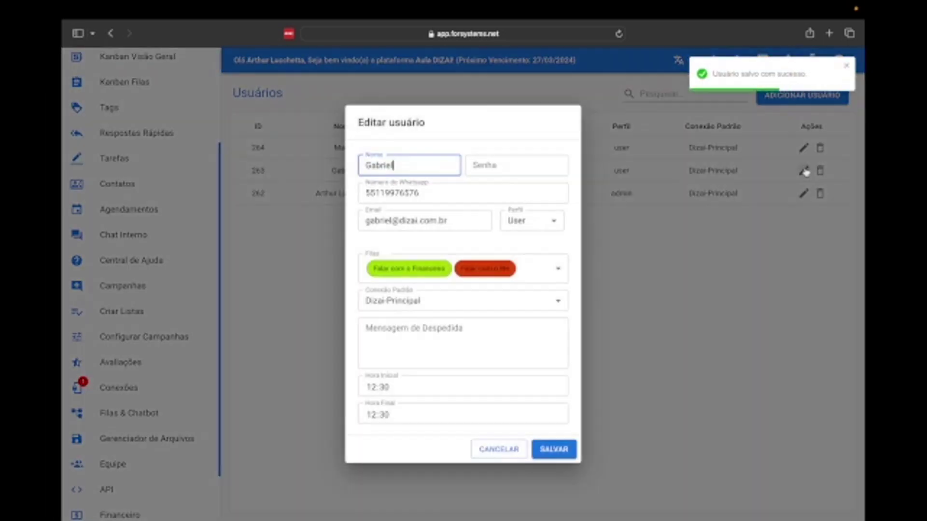
- Set this user's start hour to 00 and end hour to 23, then save
{"action": "left_click", "coordinate": [372, 387]}
{"action": "type", "text": "00"}
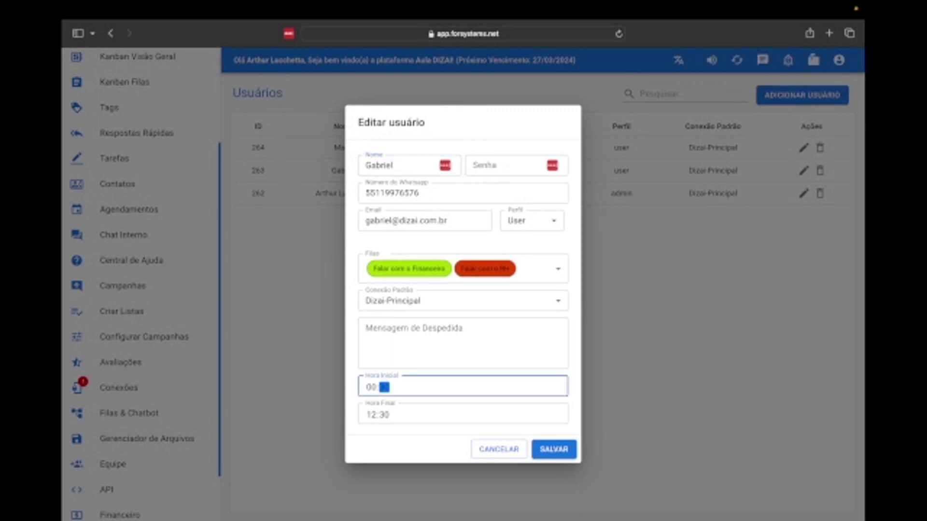
{"action": "key", "text": "Tab"}
{"action": "type", "text": "23"}
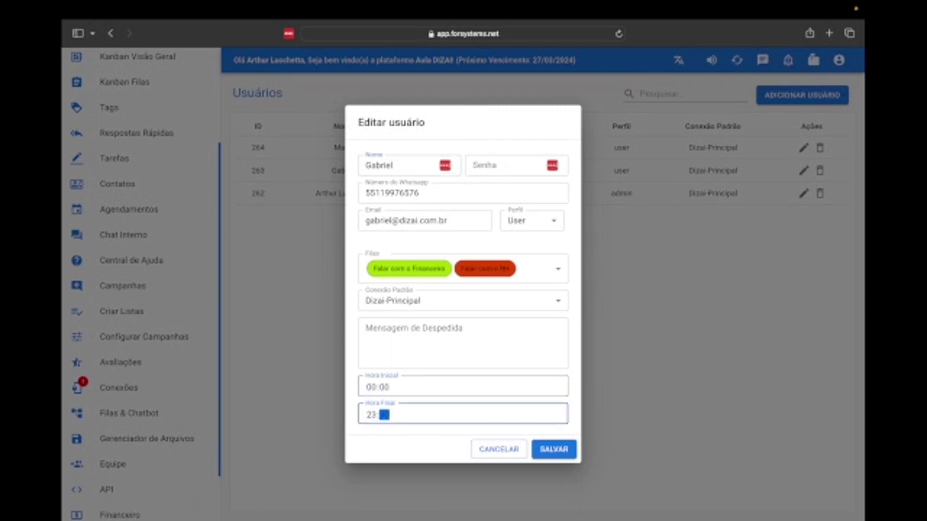
{"action": "left_click", "coordinate": [553, 449]}
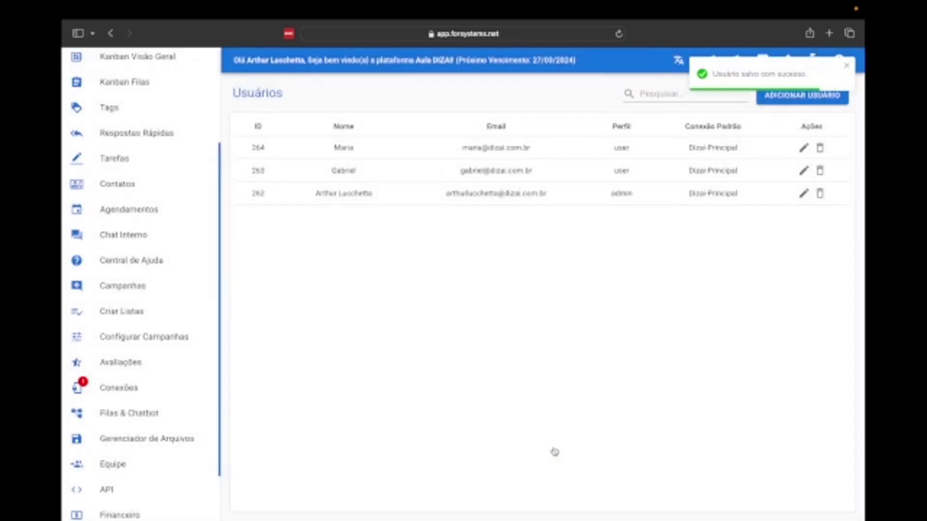
{"action": "left_click", "coordinate": [804, 193]}
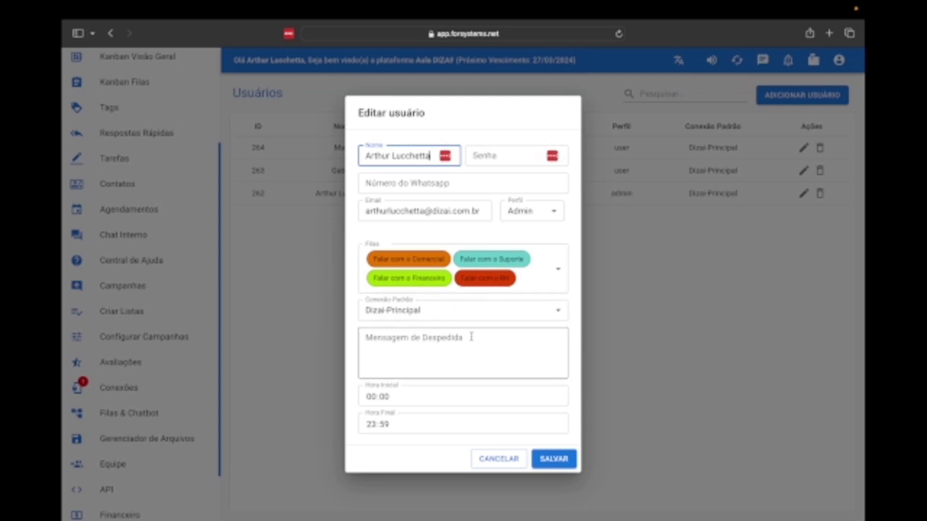
{"action": "left_click", "coordinate": [547, 461]}
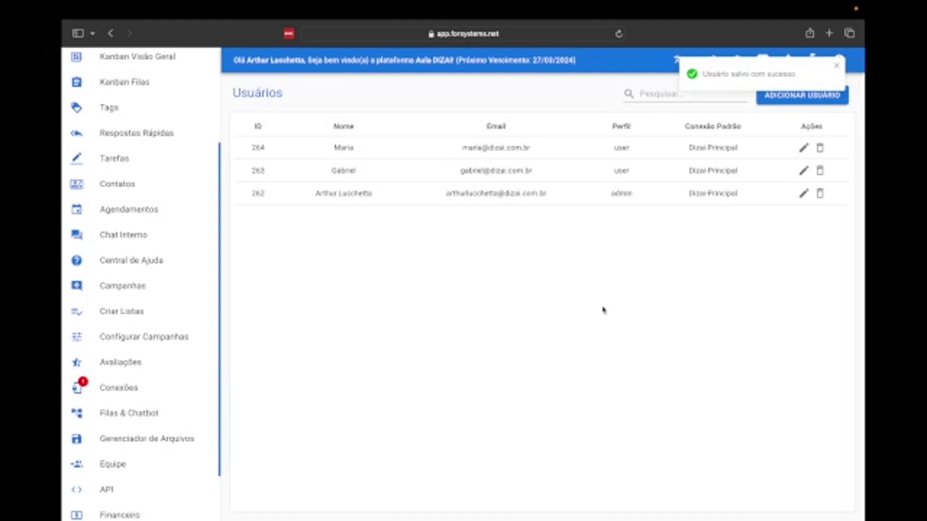
- Start a third user and enter the user's name, a password and e-mail address
{"action": "left_click", "coordinate": [799, 95]}
{"action": "type", "text": "Pedro"}
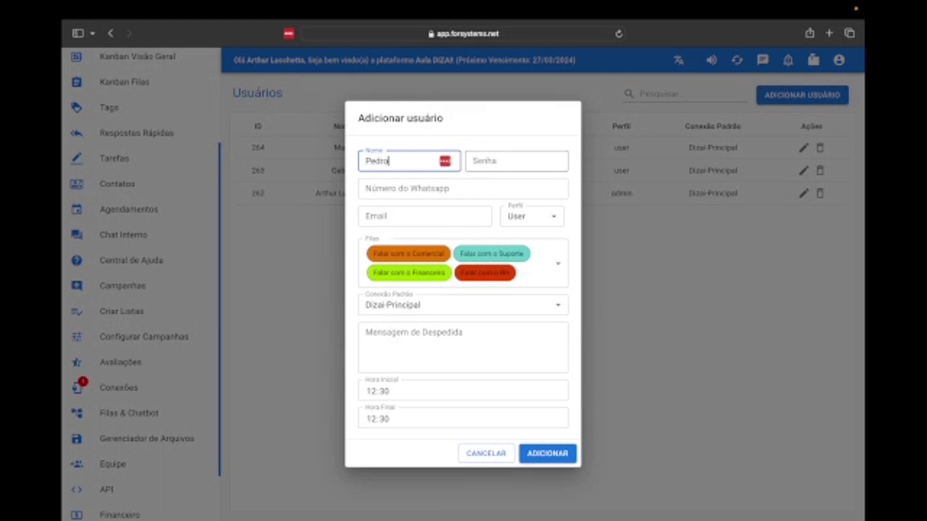
{"action": "key", "text": "Tab"}
{"action": "type", "text": "123456789"}
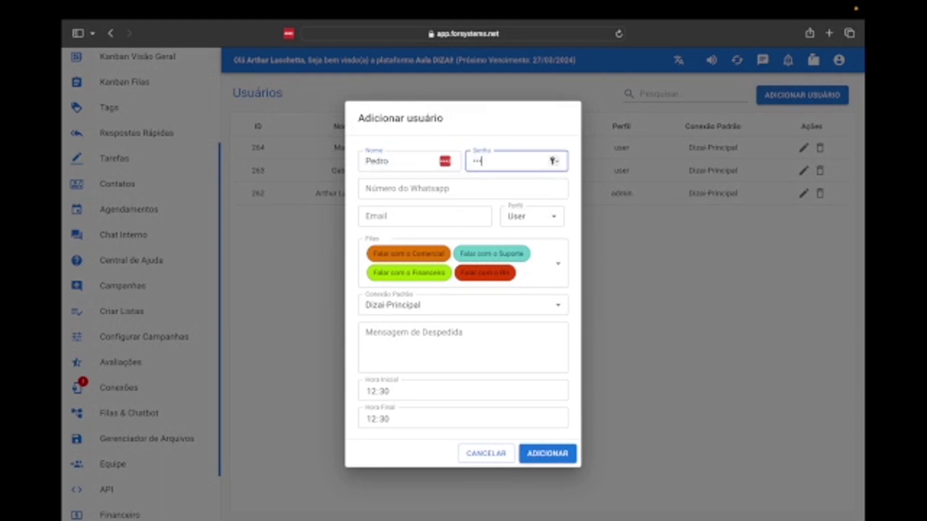
{"action": "left_click", "coordinate": [418, 213]}
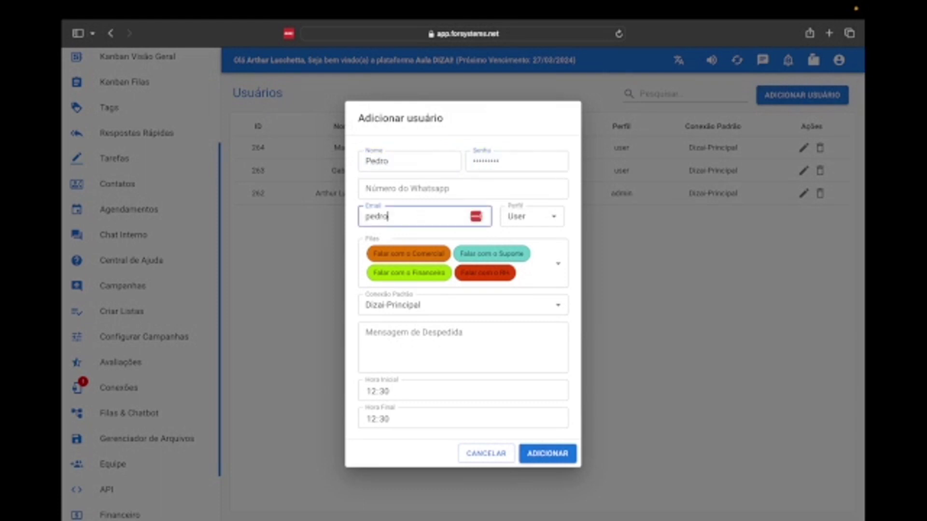
- Keep profile User and leave only the Falar com o Financeiro queue assigned
{"action": "left_click", "coordinate": [536, 216]}
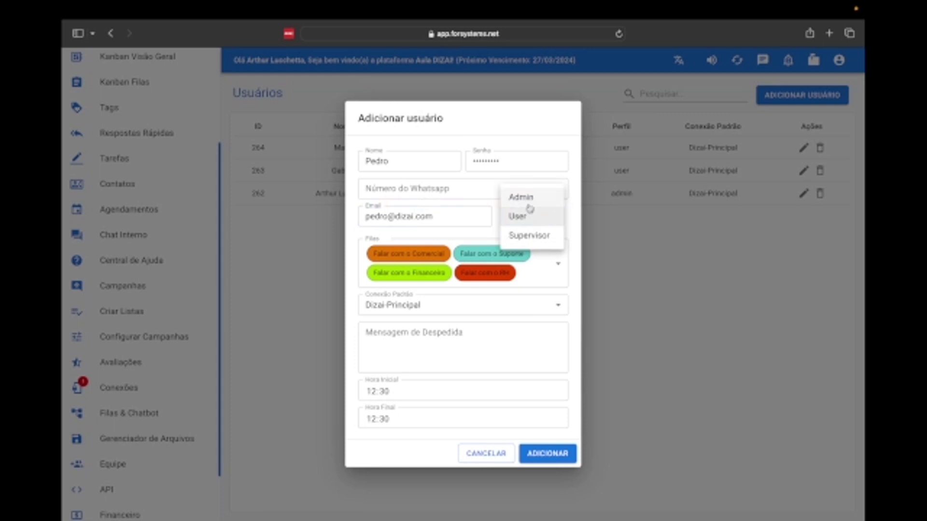
{"action": "left_click", "coordinate": [538, 219]}
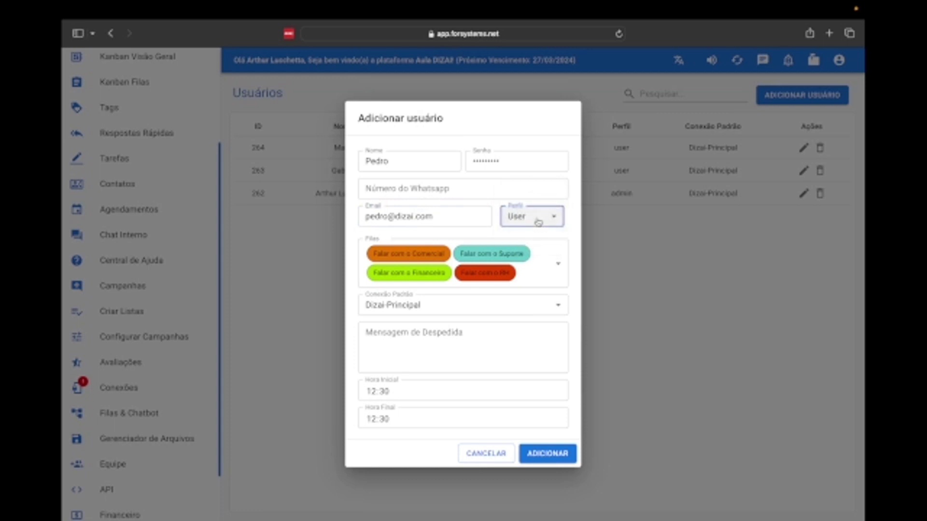
{"action": "left_click", "coordinate": [539, 261]}
{"action": "left_click", "coordinate": [443, 304]}
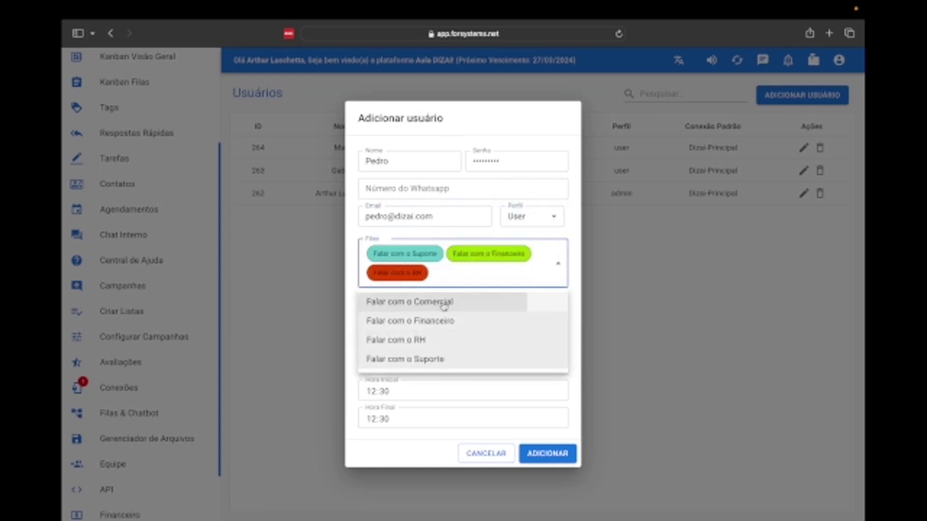
{"action": "left_click", "coordinate": [428, 342]}
{"action": "left_click", "coordinate": [436, 352]}
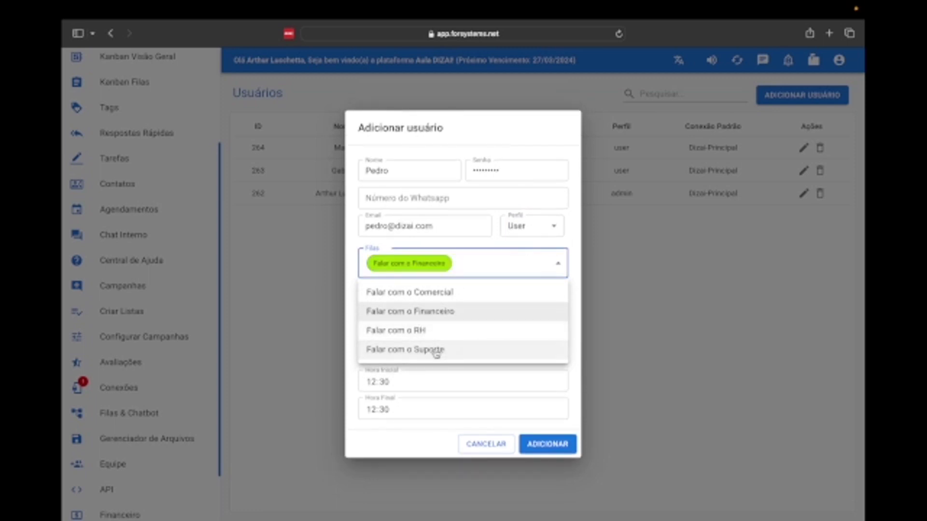
{"action": "left_click", "coordinate": [353, 254]}
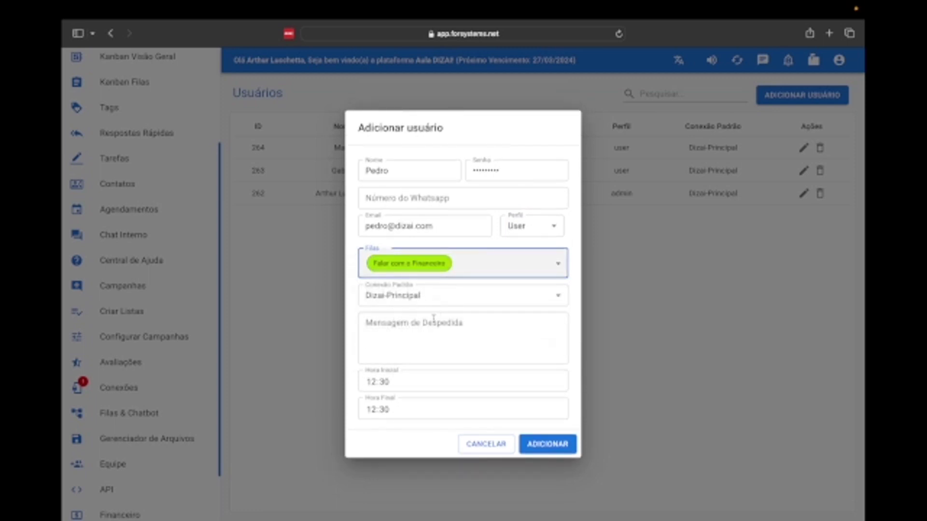
- Set working hours 07:55 to 18:30 and create the user, listed as ID 265
{"action": "left_click", "coordinate": [372, 382]}
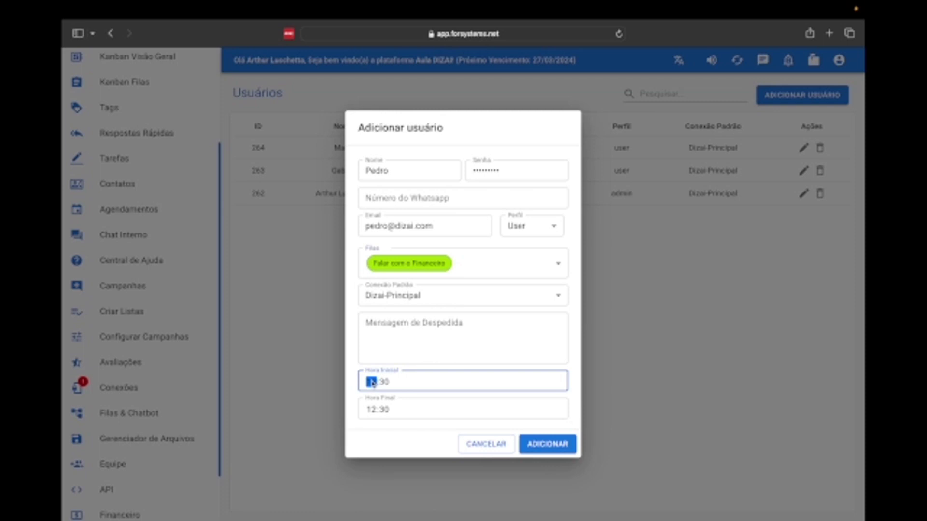
{"action": "type", "text": "07"}
{"action": "key", "text": "Tab"}
{"action": "type", "text": "55"}
{"action": "key", "text": "Tab"}
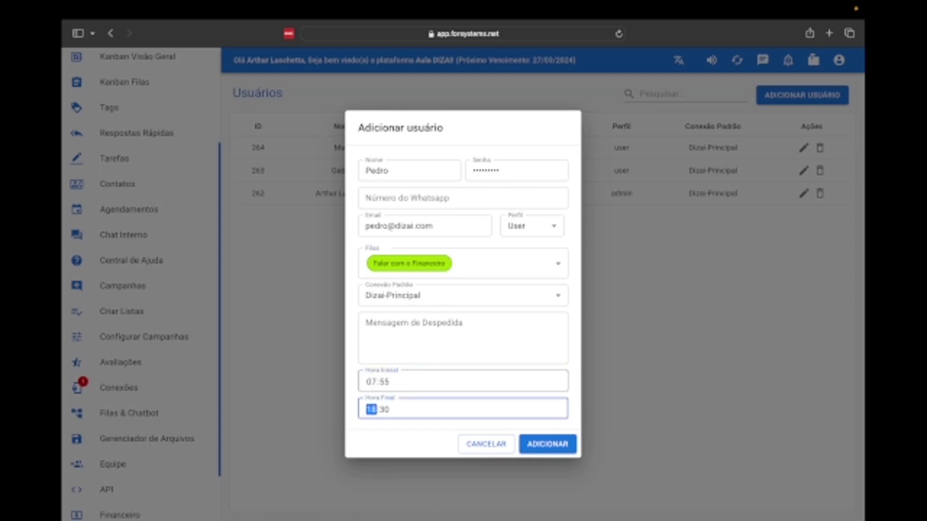
{"action": "key", "text": "Tab"}
{"action": "type", "text": "03"}
{"action": "left_click", "coordinate": [356, 318]}
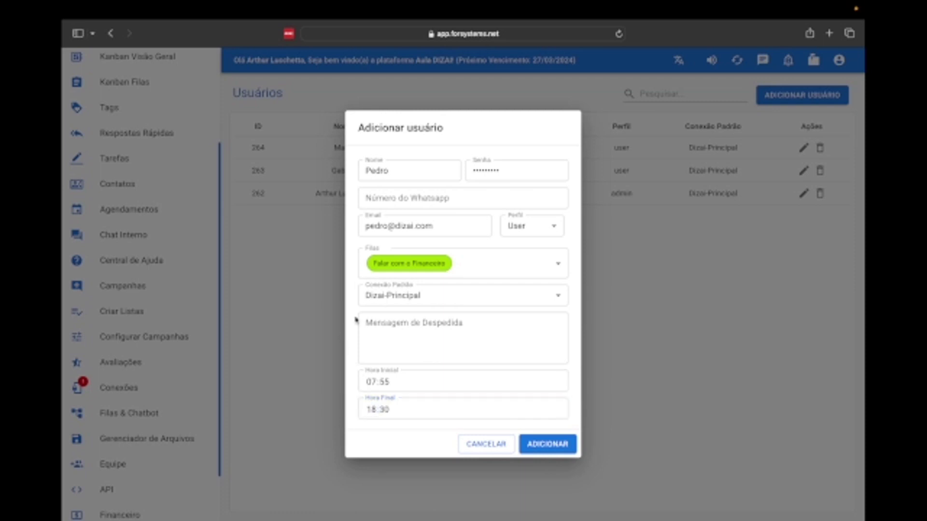
{"action": "left_click", "coordinate": [549, 445]}
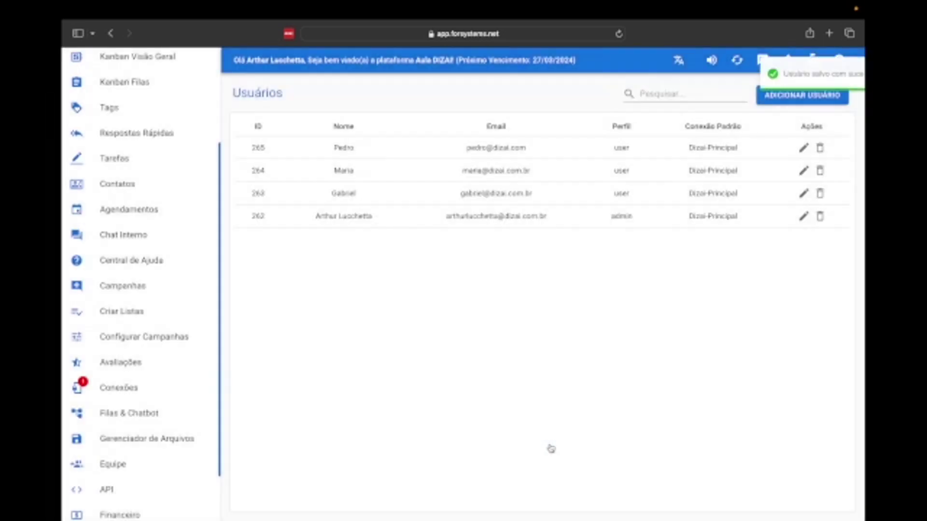